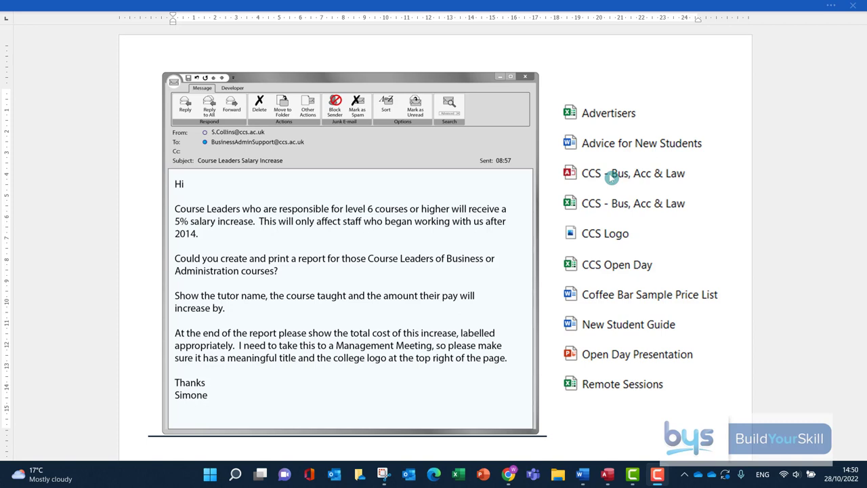
Open the CCS - Bus, Acc & Law database from the Word task sheet
double_click(612, 177)
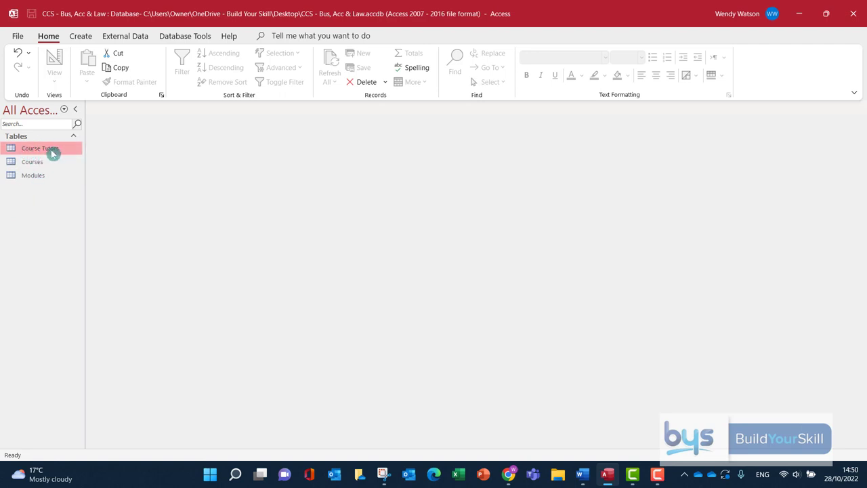
Open the Course Tutors, Courses and Modules tables and look through their records
left_click_drag(52, 147, 25, 154)
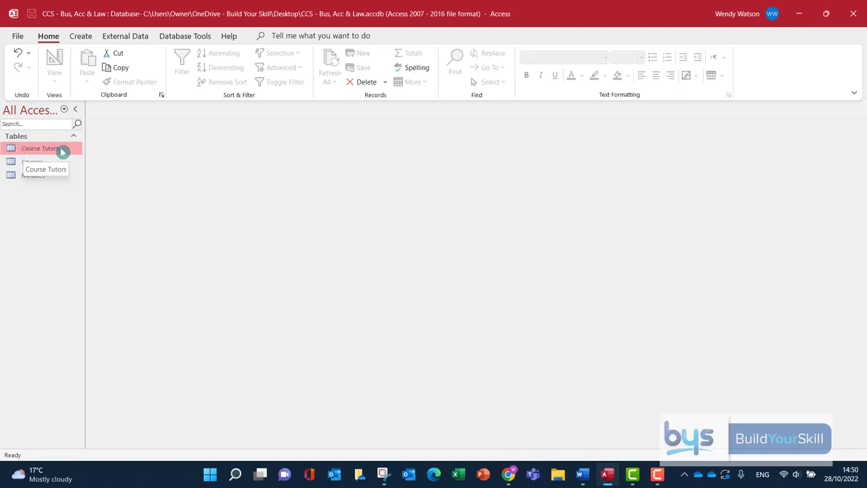
double_click(52, 151)
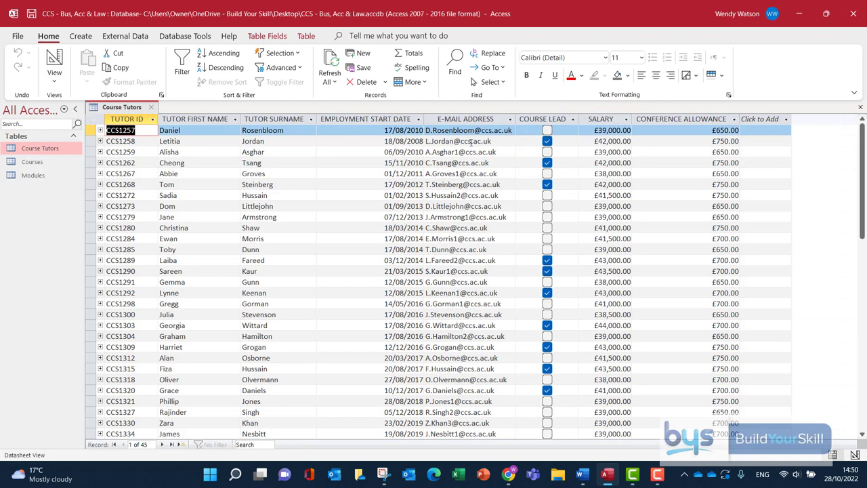
double_click(29, 163)
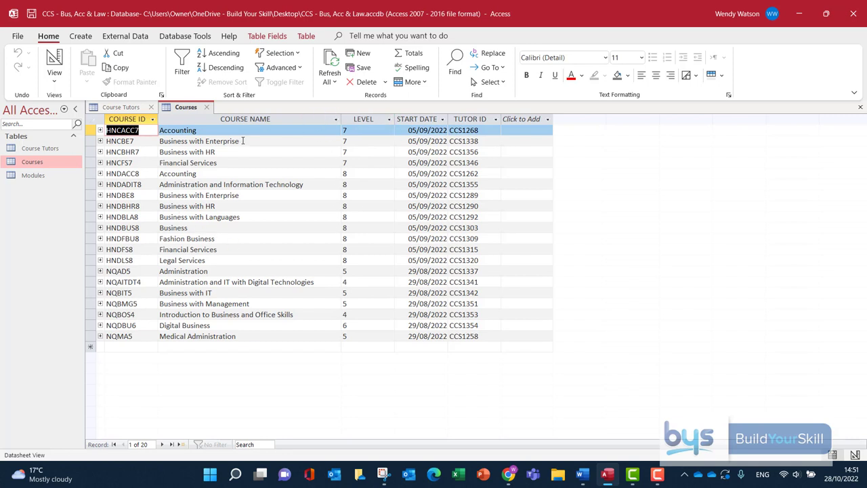
double_click(32, 176)
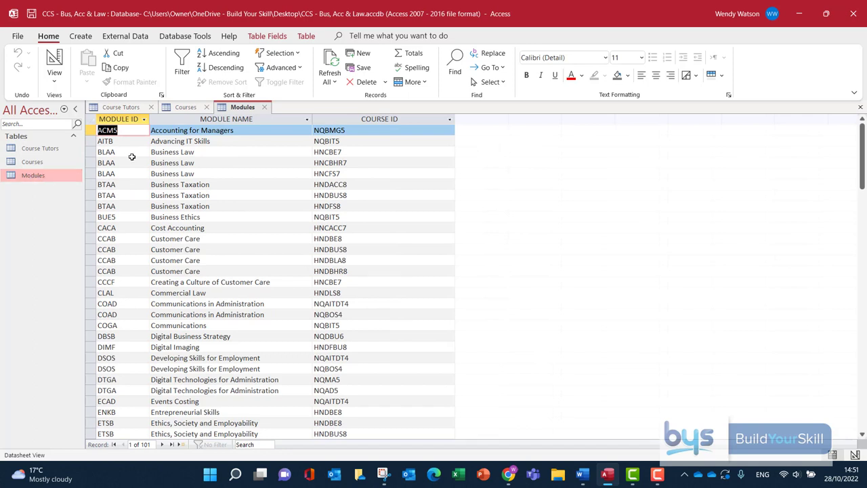
double_click(38, 162)
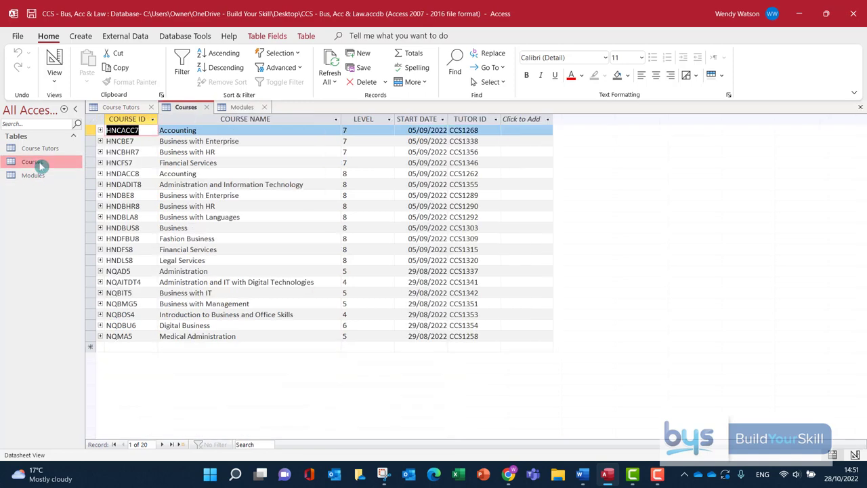
double_click(33, 175)
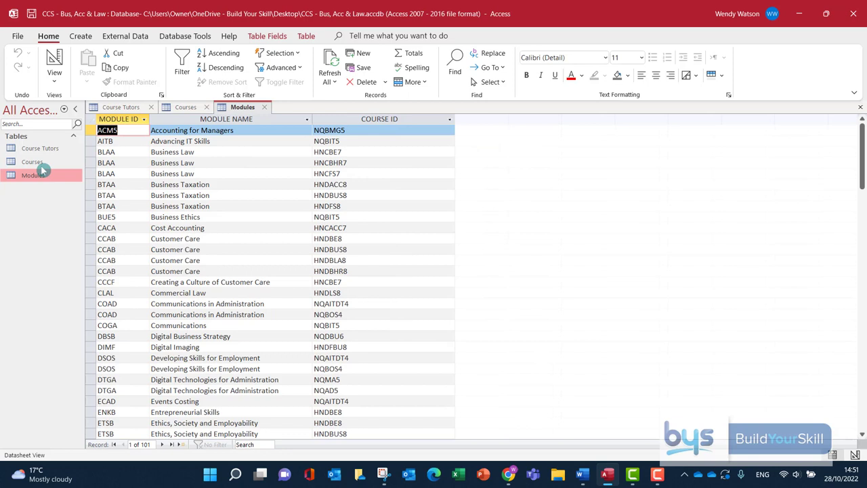
Open the Relationships window from Database Tools to see how the three tables link
left_click(184, 37)
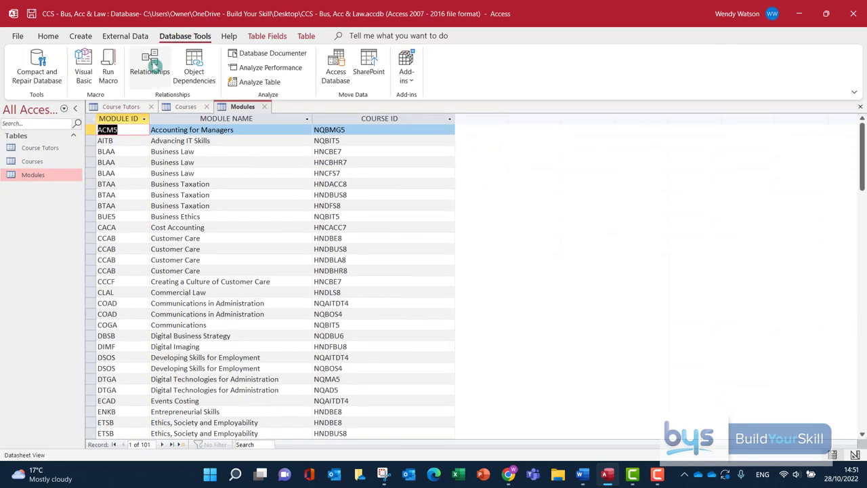
left_click(152, 66)
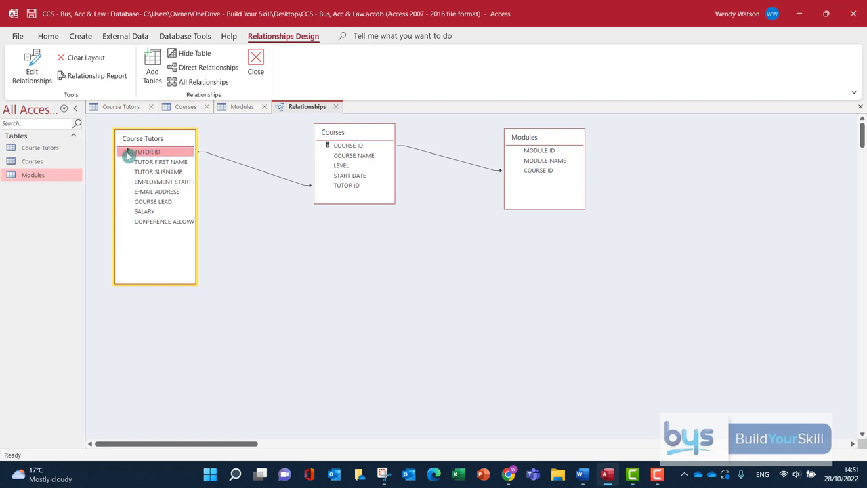
mouse_move(139, 156)
left_mouse_down()
mouse_move(322, 128)
mouse_move(345, 166)
mouse_move(345, 145)
mouse_move(441, 125)
mouse_move(542, 164)
mouse_move(345, 118)
mouse_move(156, 151)
mouse_move(331, 138)
mouse_move(523, 144)
mouse_move(423, 132)
mouse_move(153, 160)
left_mouse_up()
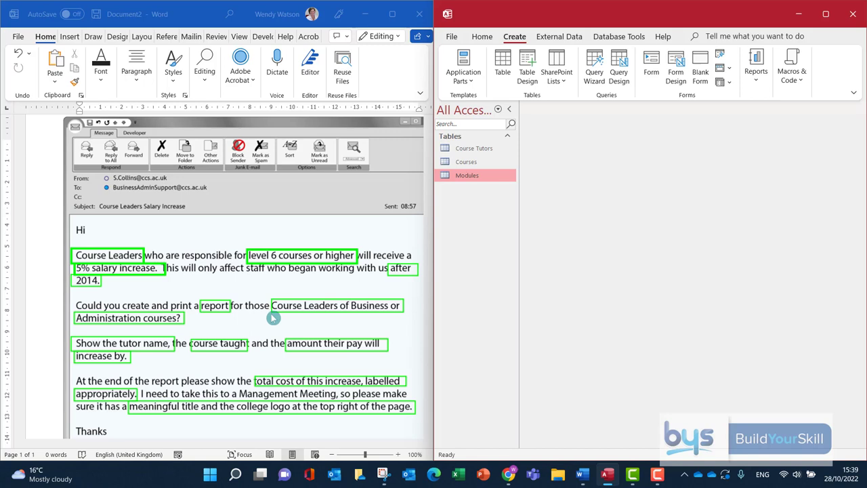
Create a new query design with Course Tutors and Courses added and their field lists enlarged
left_click(515, 42)
left_click(619, 68)
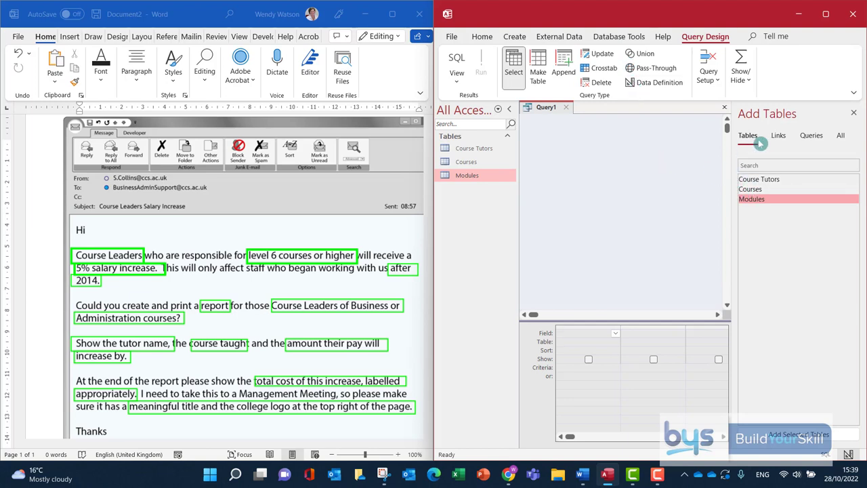
left_click_drag(767, 180, 541, 155)
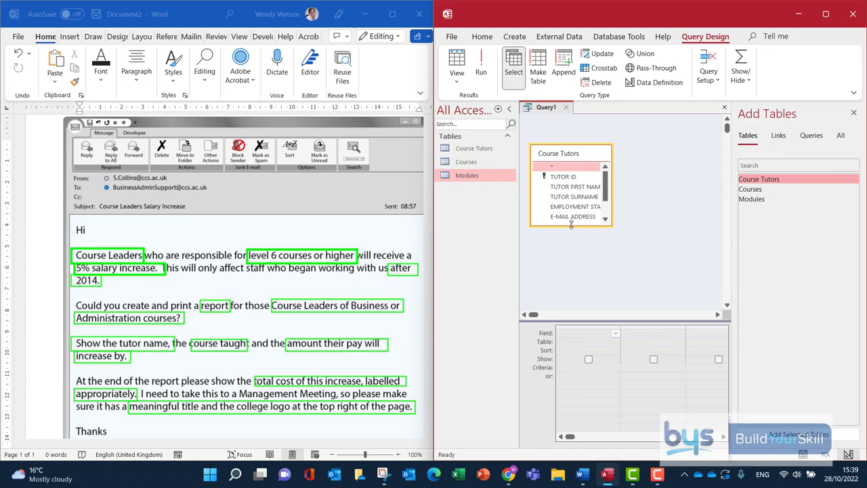
left_click_drag(572, 225, 573, 281)
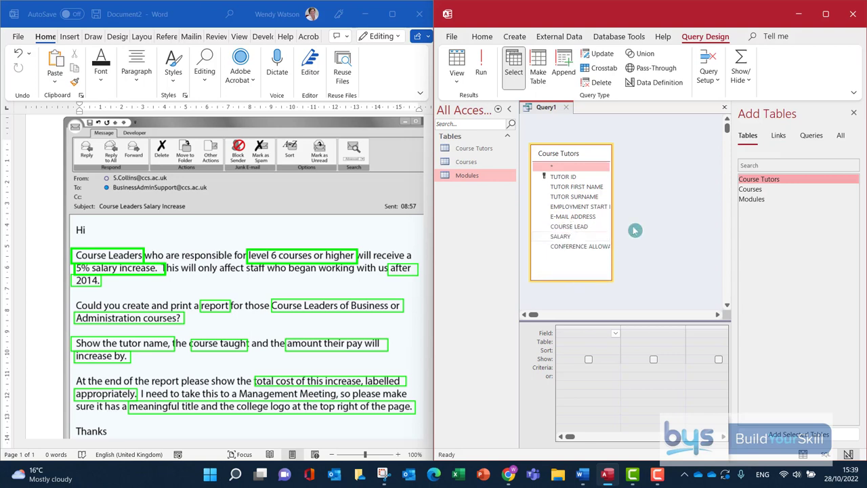
left_click_drag(753, 190, 641, 157)
left_click_drag(663, 230, 661, 274)
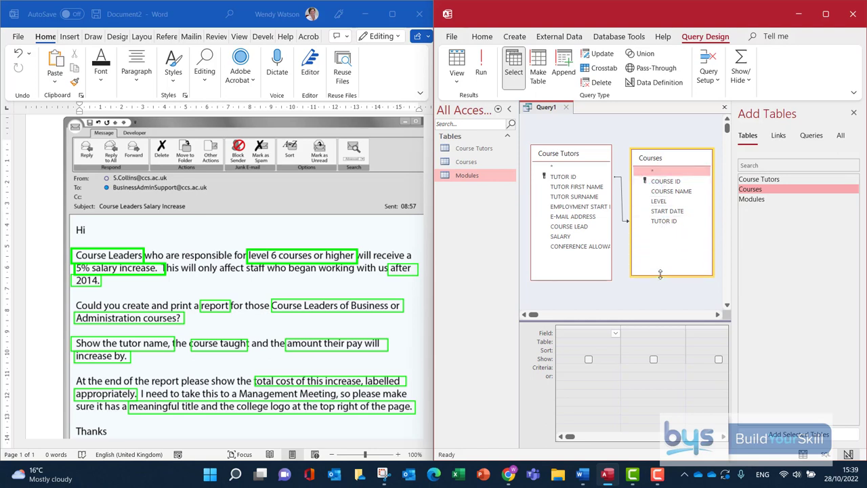
left_click(854, 114)
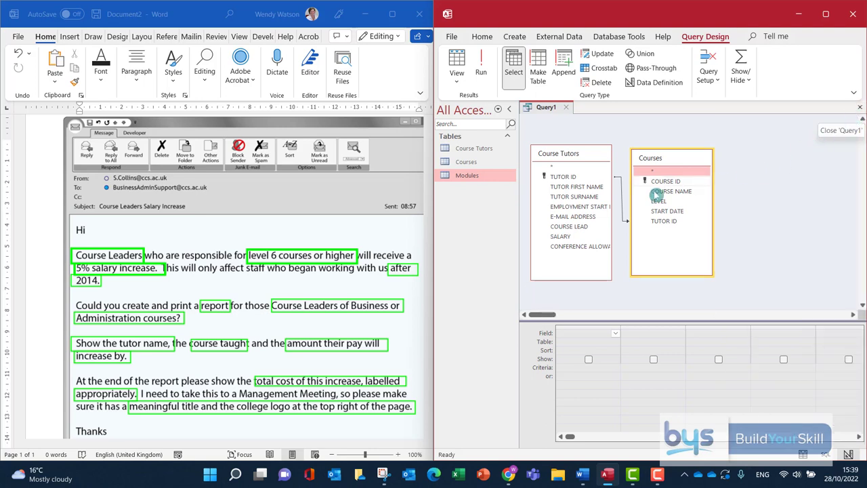
Add TUTOR FIRST NAME and TUTOR SURNAME to the grid and run the query to preview them
left_click_drag(568, 187, 586, 334)
left_click_drag(562, 198, 643, 337)
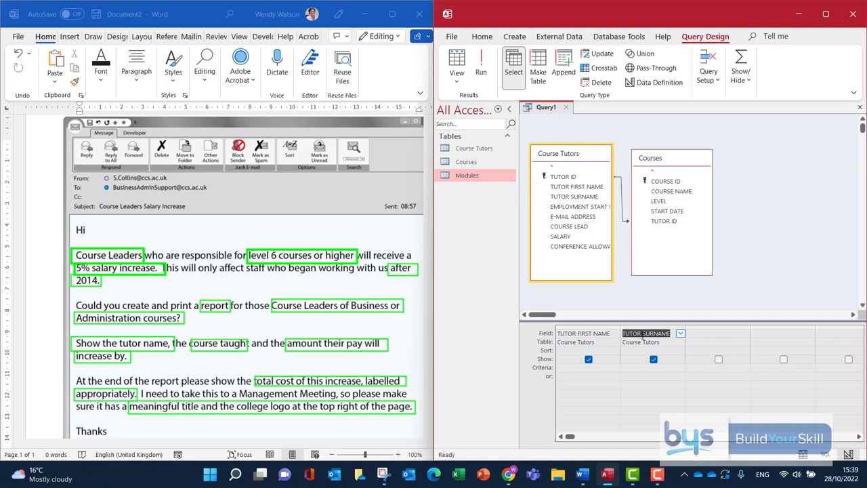
left_click(481, 67)
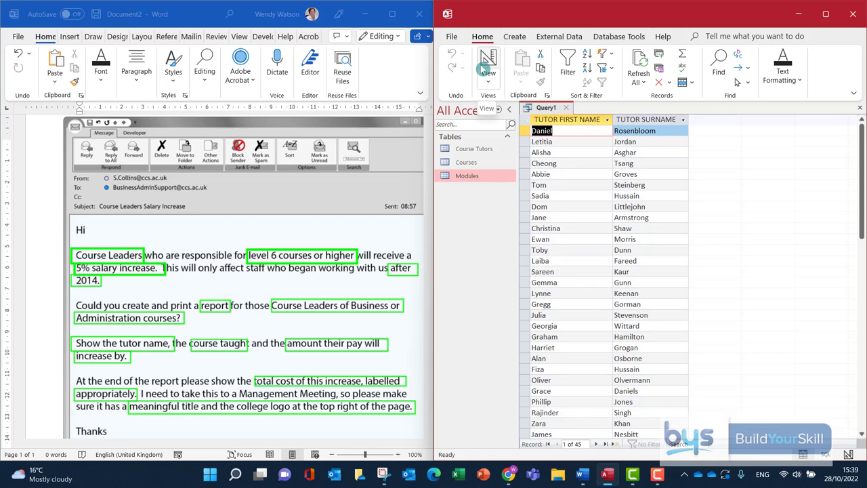
left_click(482, 68)
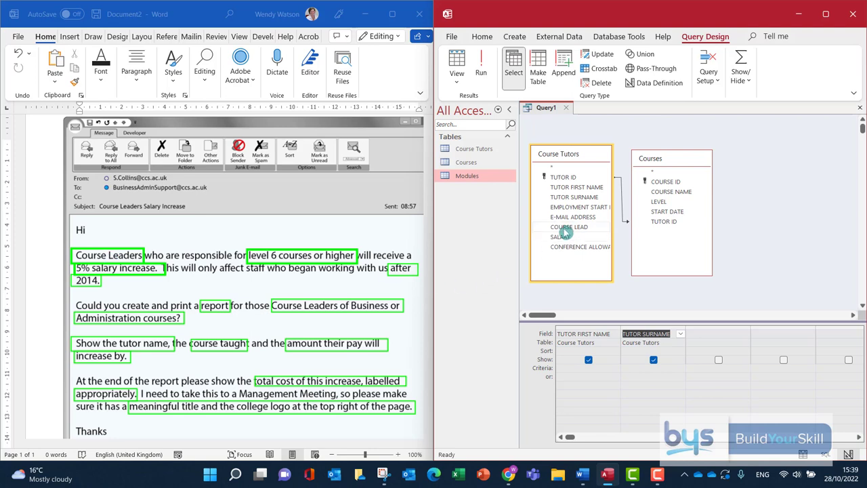
Add COURSE LEAD to the query with criterion Yes so only course leads are listed
left_click_drag(566, 229, 720, 331)
left_click(481, 68)
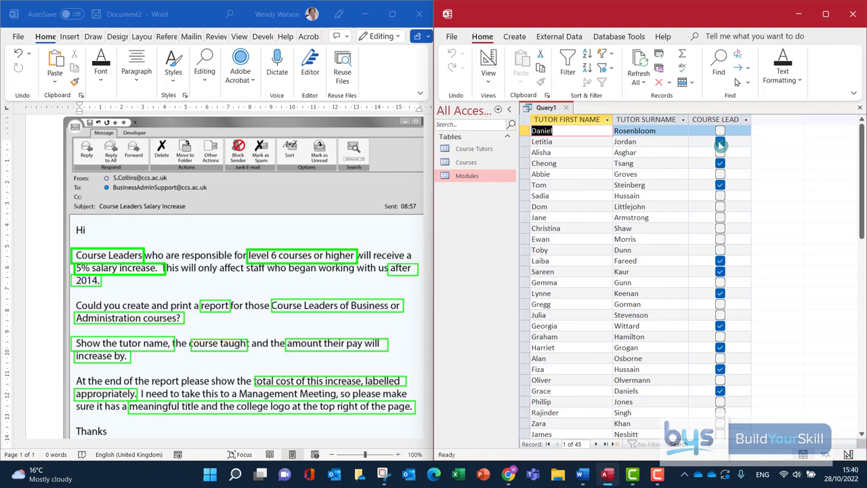
left_click(486, 72)
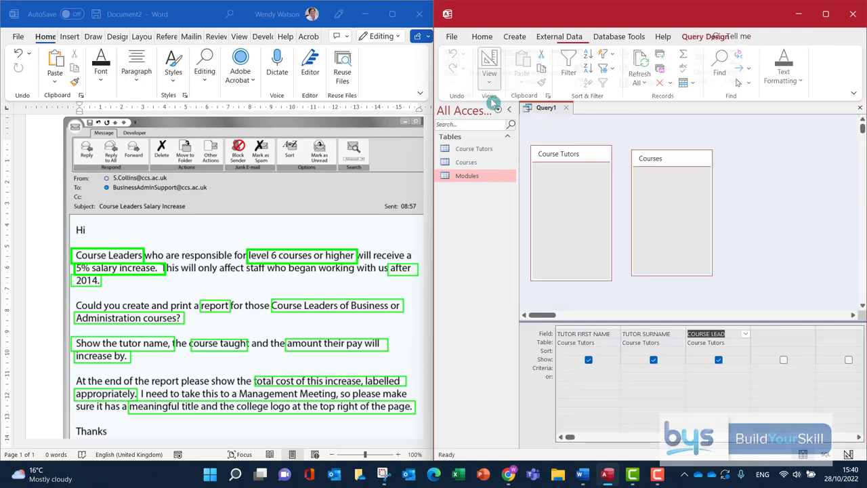
left_click(692, 368)
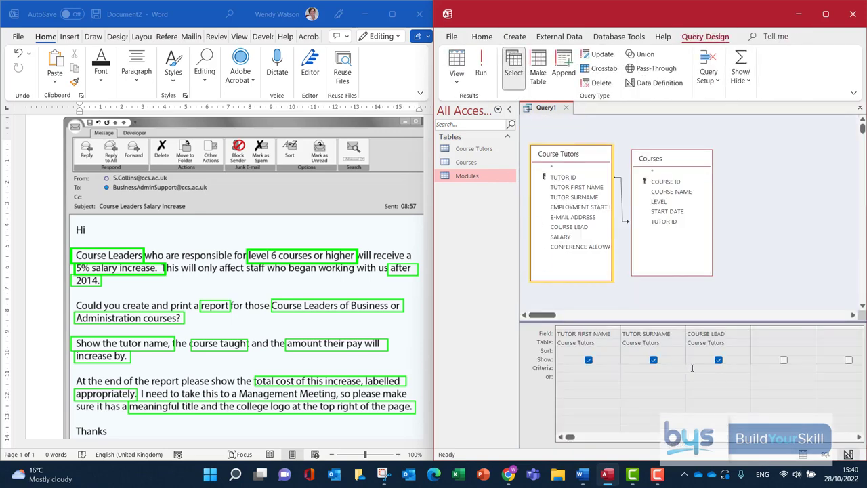
type("Yes")
left_click(481, 68)
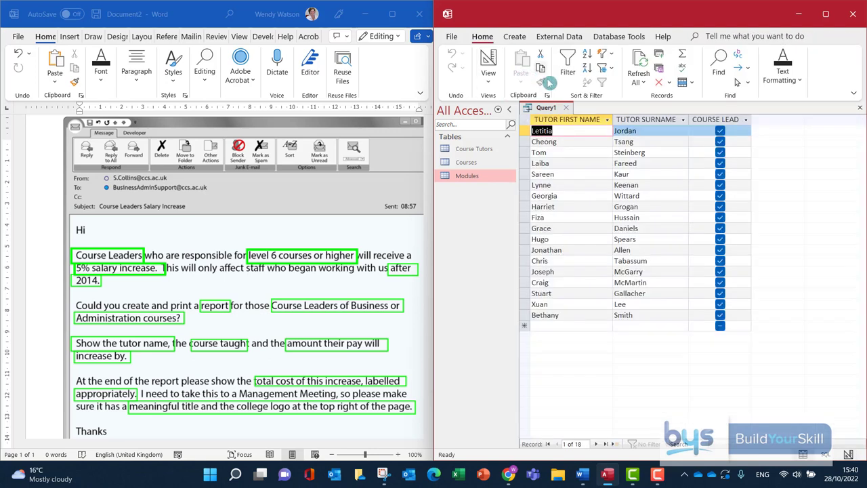
left_click(487, 63)
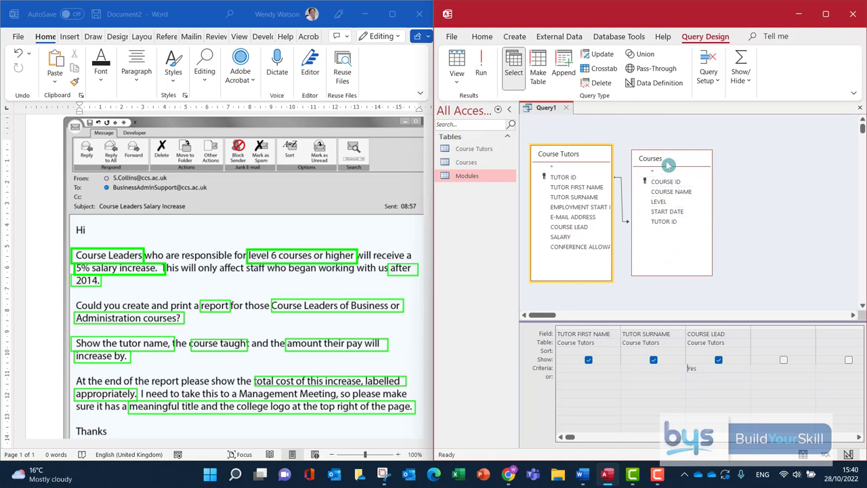
Add LEVEL with criterion >=6 and run the query to get 12 tutors
double_click(659, 202)
left_click(483, 67)
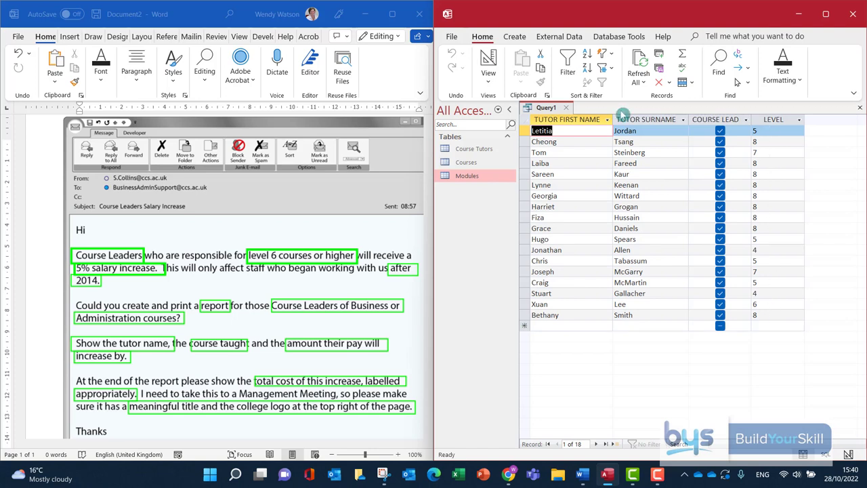
left_click(501, 66)
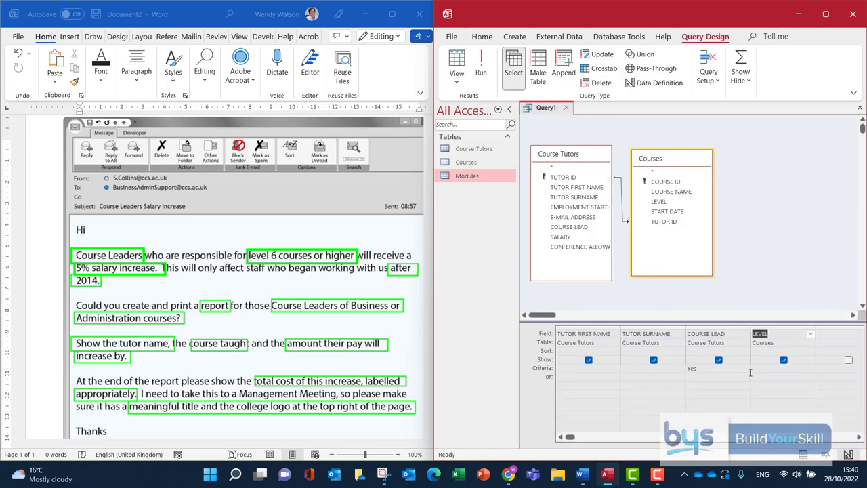
left_click(761, 371)
type(">=6")
left_click(483, 67)
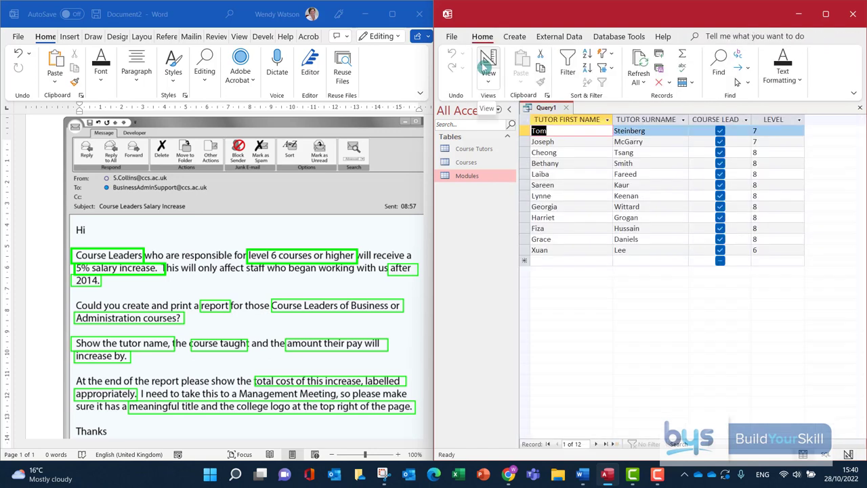
left_click(485, 66)
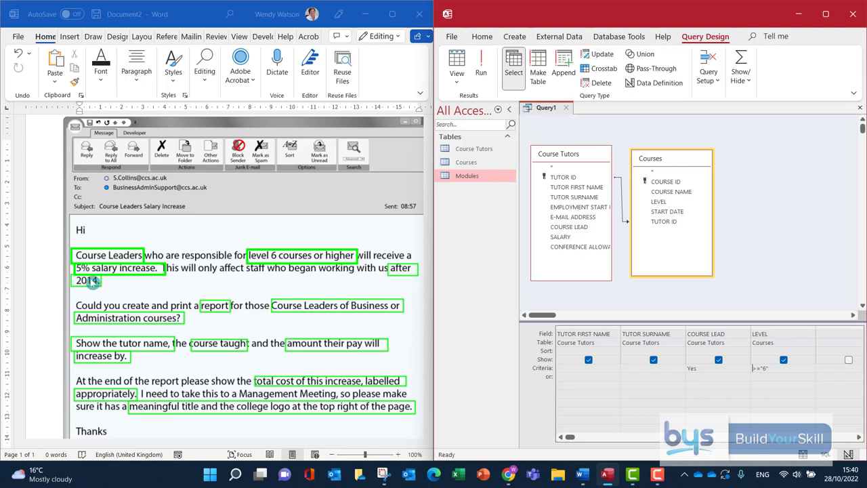
Add EMPLOYMENT START DATE with criterion >=01/01/2015, narrowing the results to 9 tutors
left_click(509, 109)
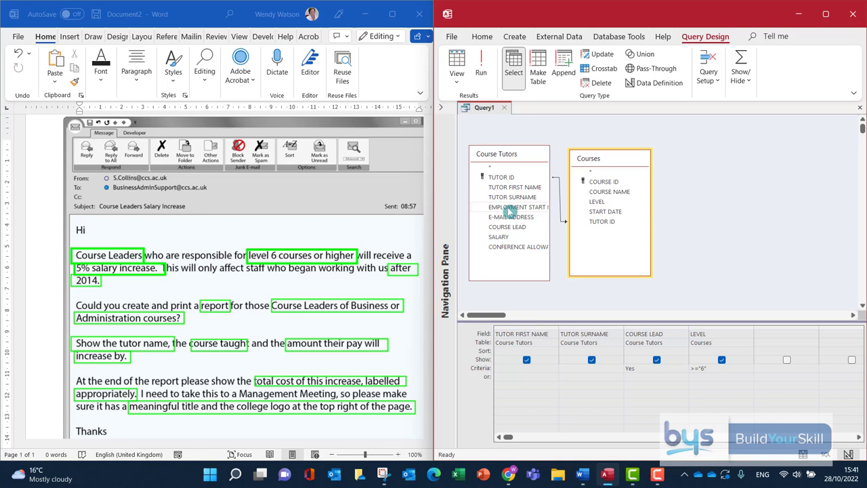
left_click_drag(510, 211, 779, 335)
left_click(763, 370)
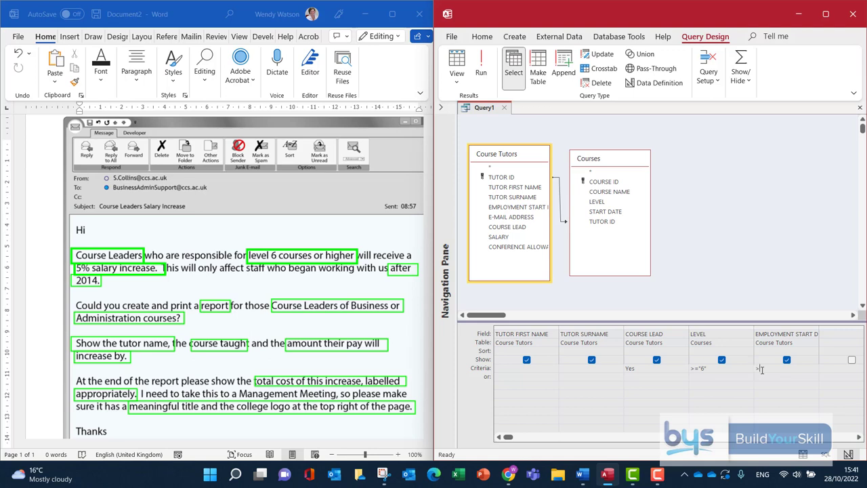
type(">201")
type("2015")
left_click(483, 69)
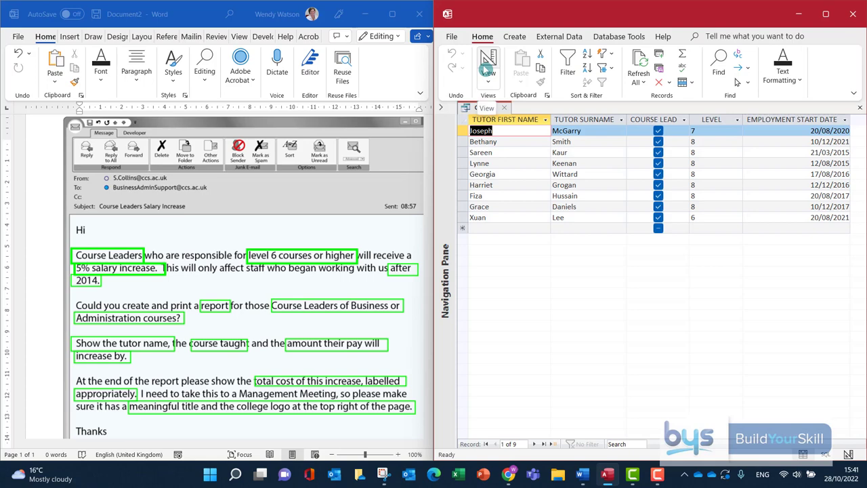
left_click(487, 69)
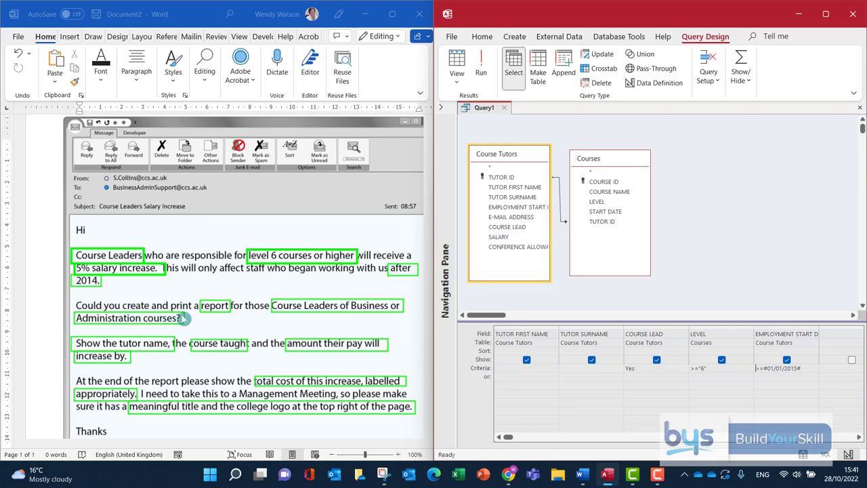
Maximize Access and add COURSE NAME from Courses, running the query to list each tutor's course
left_click(826, 17)
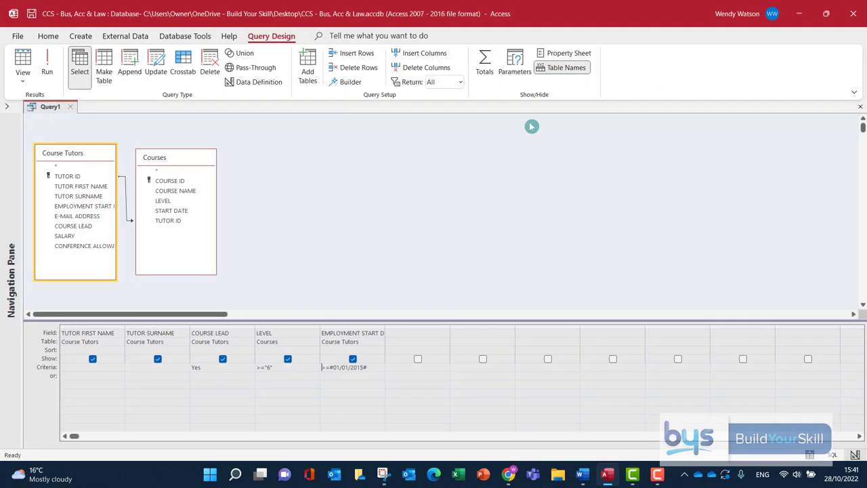
double_click(164, 191)
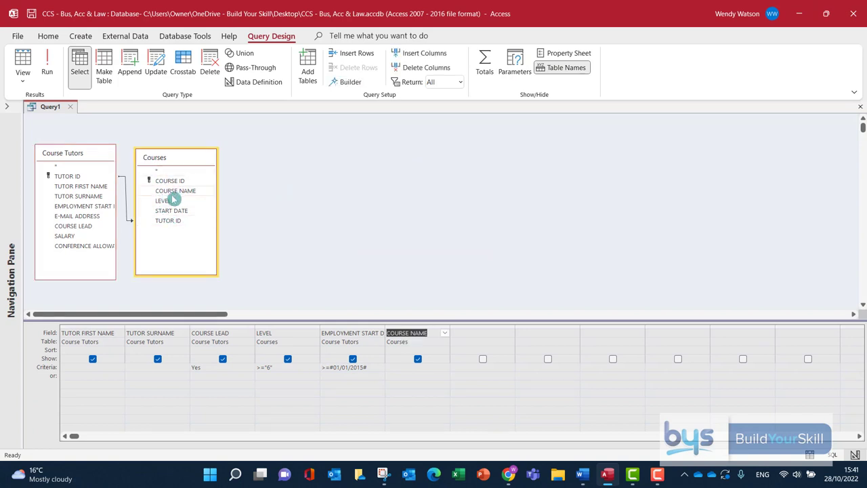
left_click(48, 66)
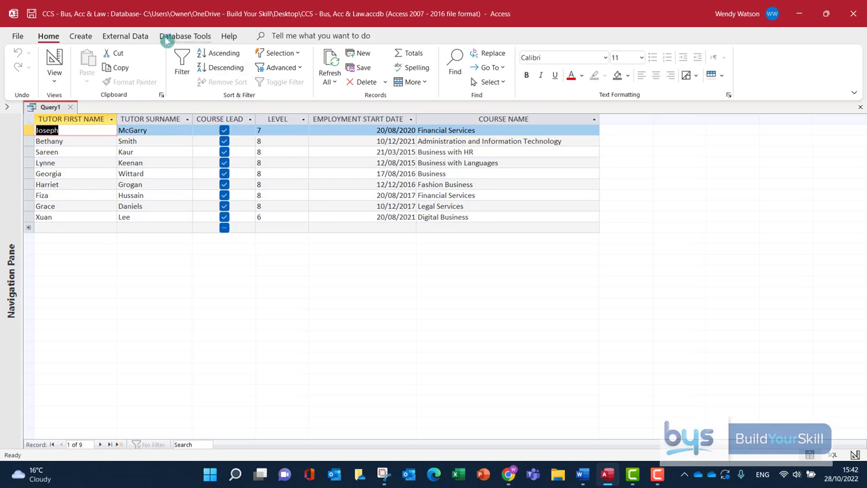
left_click(58, 62)
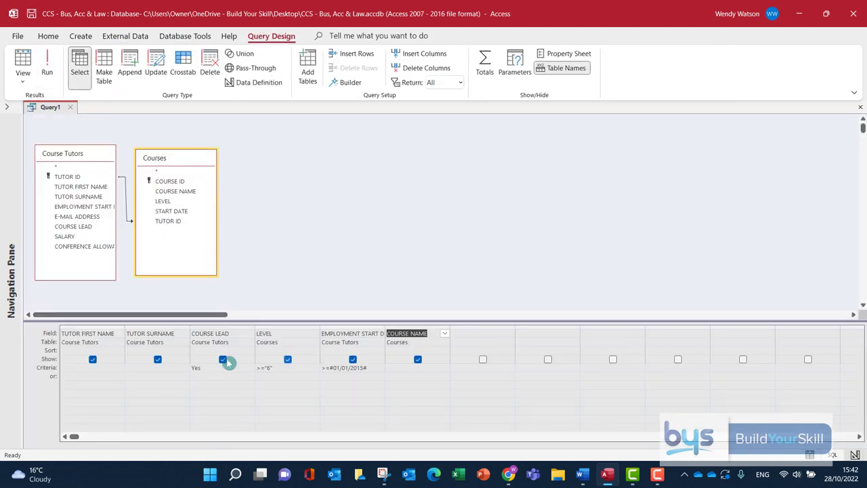
left_click(399, 368)
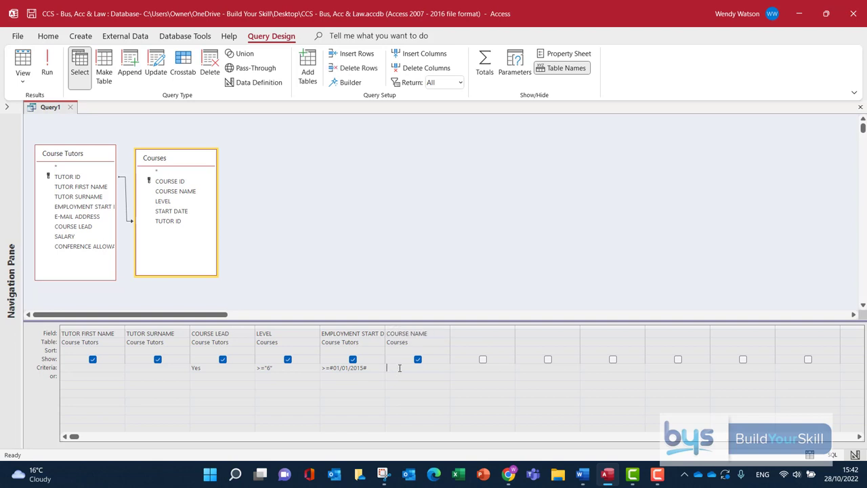
Filter COURSE NAME for "Business" with "Administration" in the or: row, then run the query
type("\"Bus")
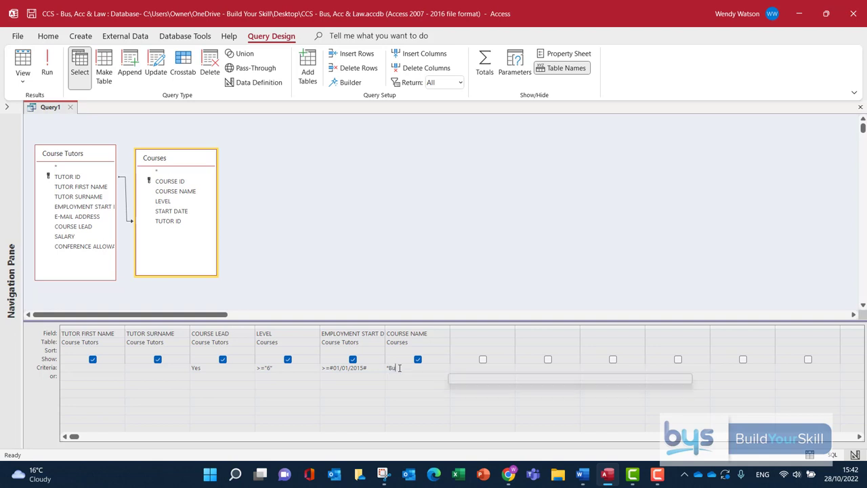
type("iness")
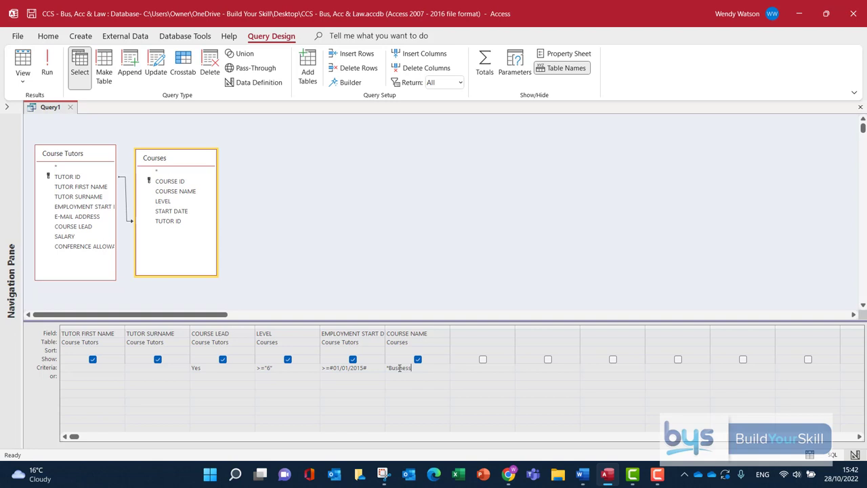
type("\"")
left_click(52, 66)
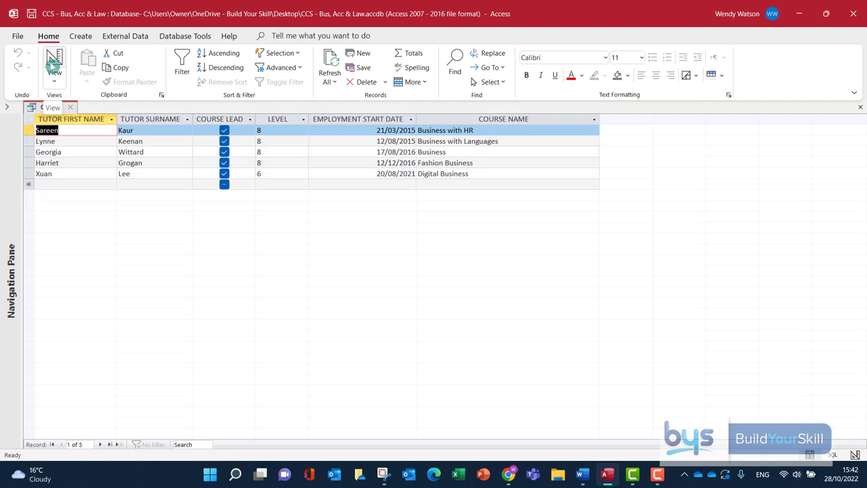
left_click(54, 67)
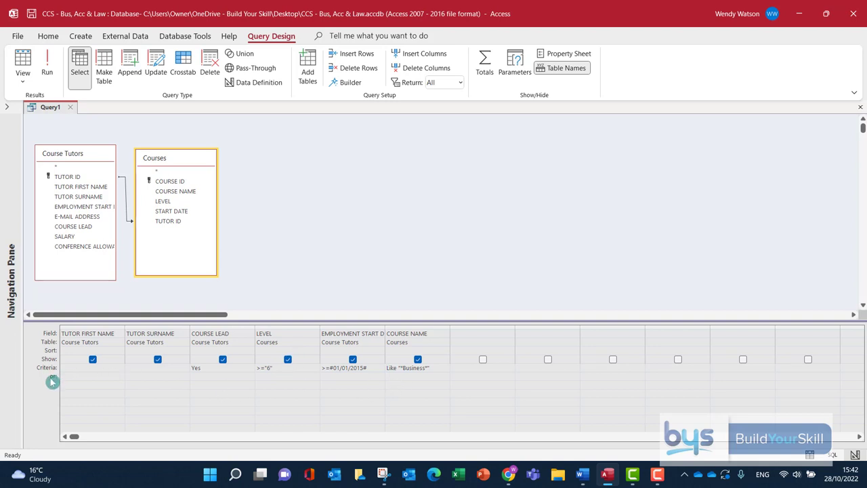
left_click(400, 375)
type("\"Administration")
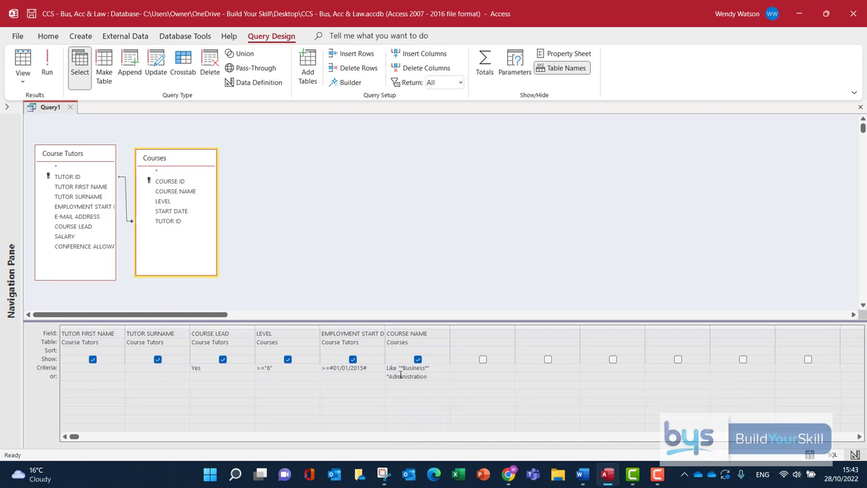
type("\"")
left_click(47, 65)
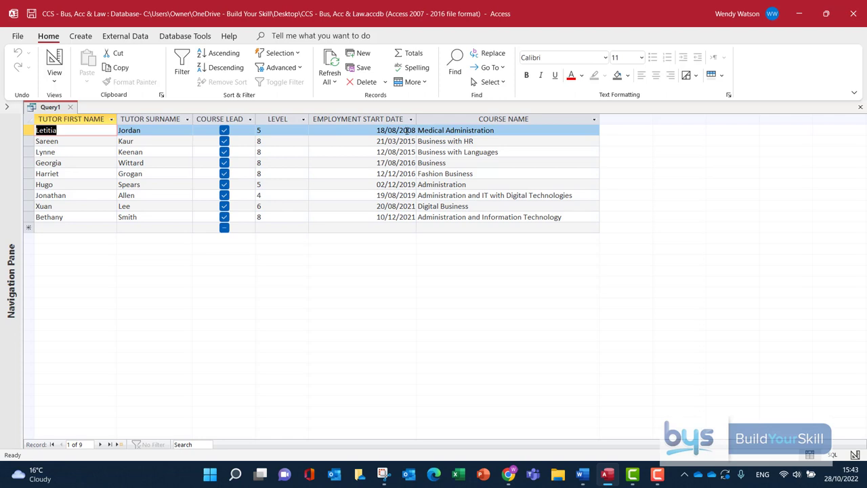
Repeat Yes, >=6 and >01/01/2015 in the or: row and run the query
left_click(64, 68)
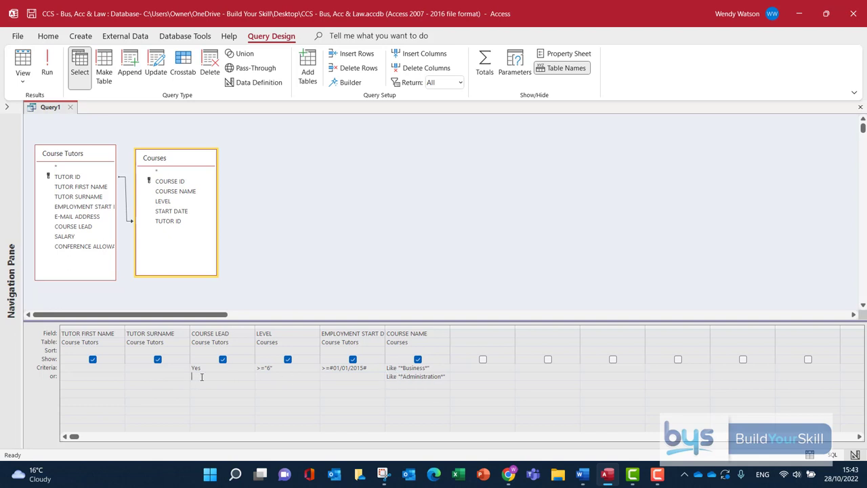
type("Yes")
key("Tab")
type(">=6")
key("Tab")
type(">01/01/2015")
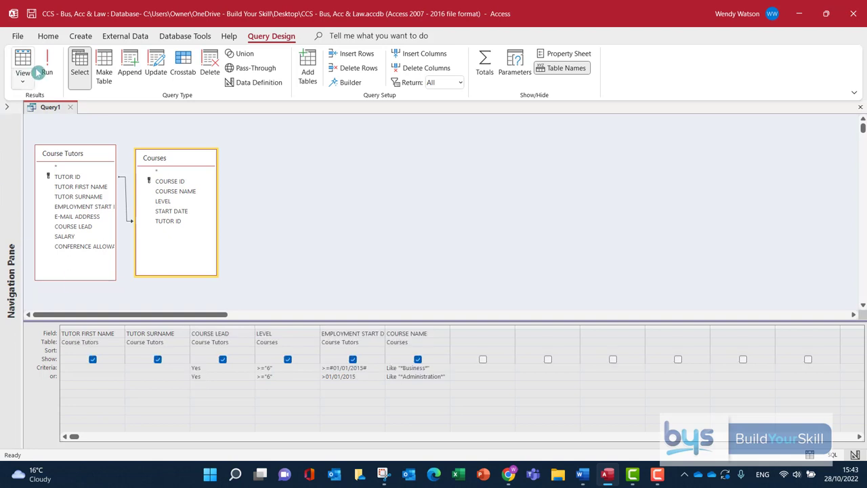
left_click(47, 68)
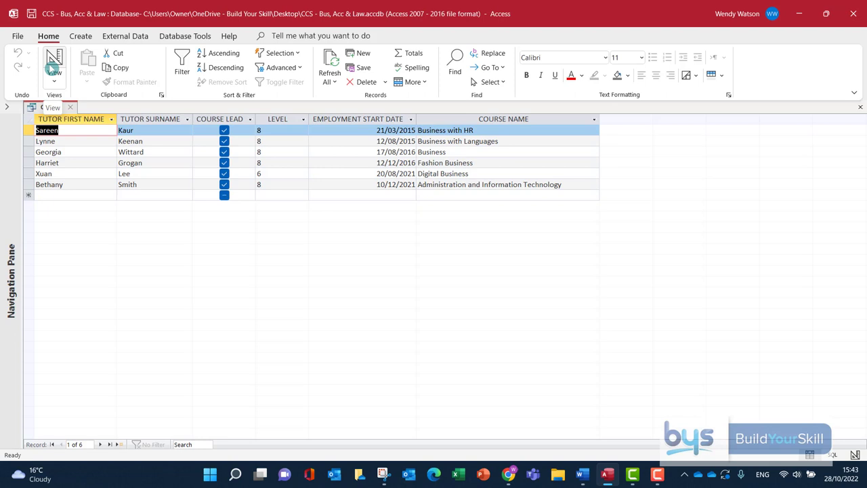
Delete every or: row criterion, including the Administration condition
left_click(53, 69)
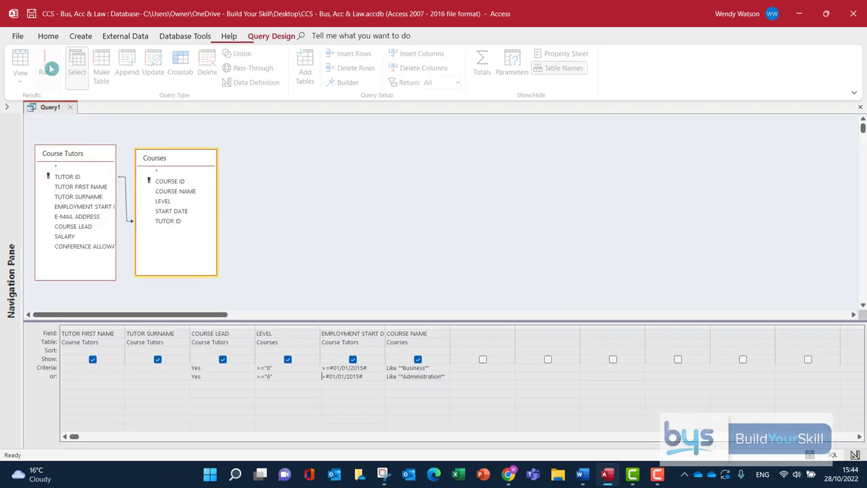
key("Delete")
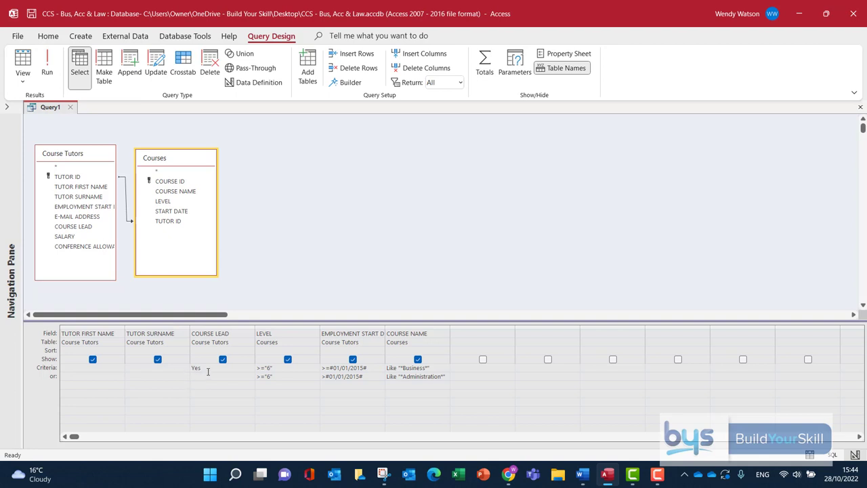
key("Tab")
key("Delete")
key("Tab")
key("Delete")
left_click(445, 376)
key("shift+Home")
key("Delete")
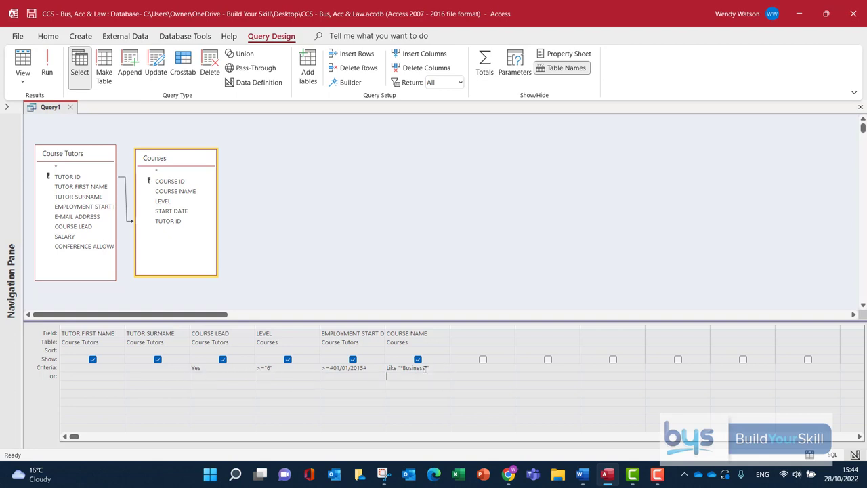
Replace the COURSE NAME criterion with "*Business*" OR "*Administration*" and run the query, showing 6 tutors
left_click(380, 368)
key("Delete")
type("\"Business")
type("\"")
type(" OR")
type(" \"")
type("\"")
type("Admin")
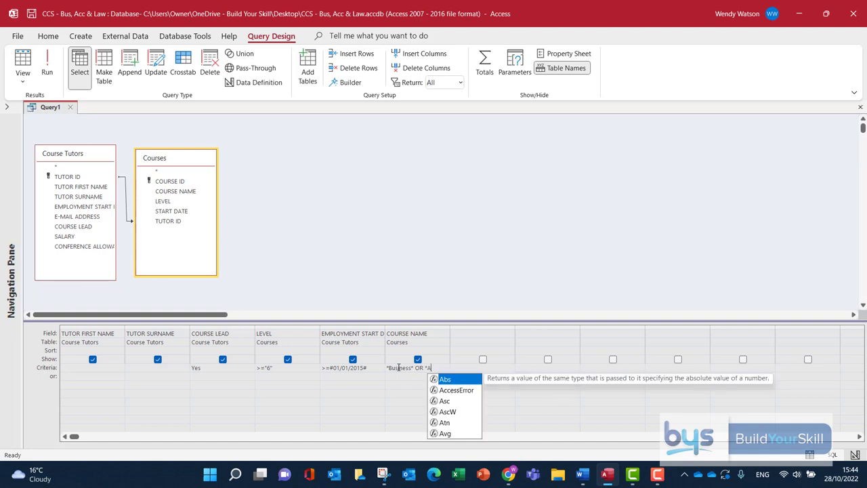
type("istration")
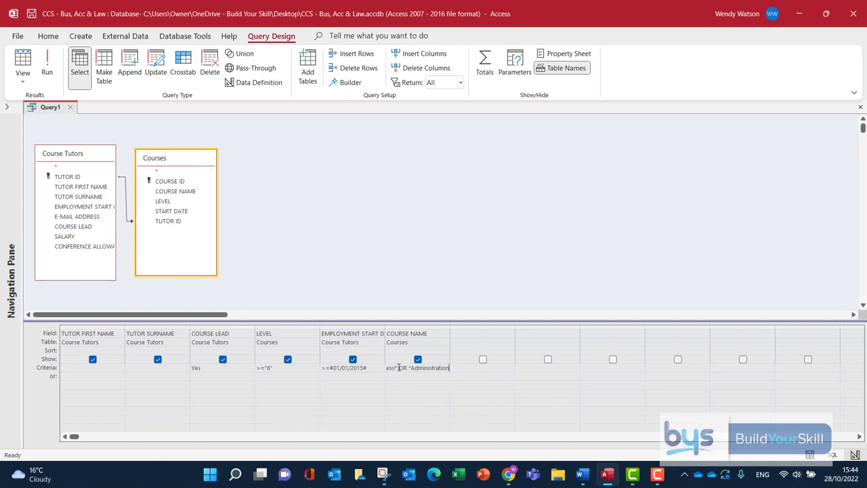
type("\"")
left_click(45, 67)
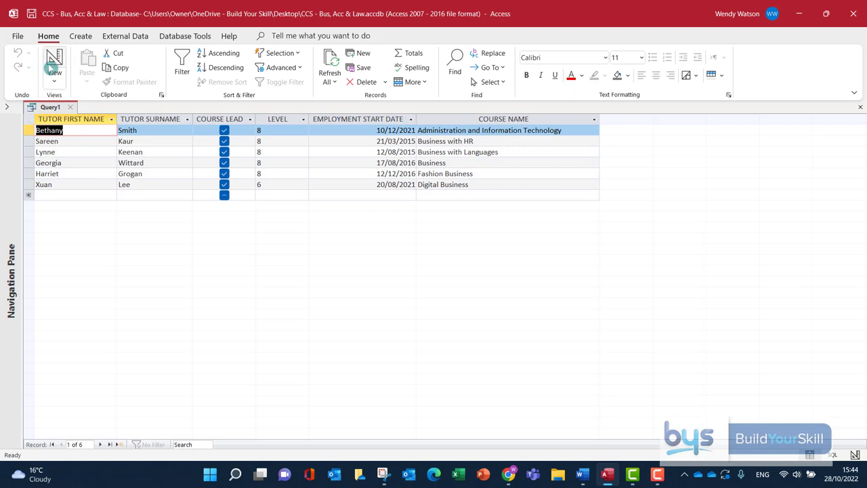
Add a shown calculated field INCREASE: [SALARY]*1.05 beside COURSE NAME and run the query
left_click(52, 65)
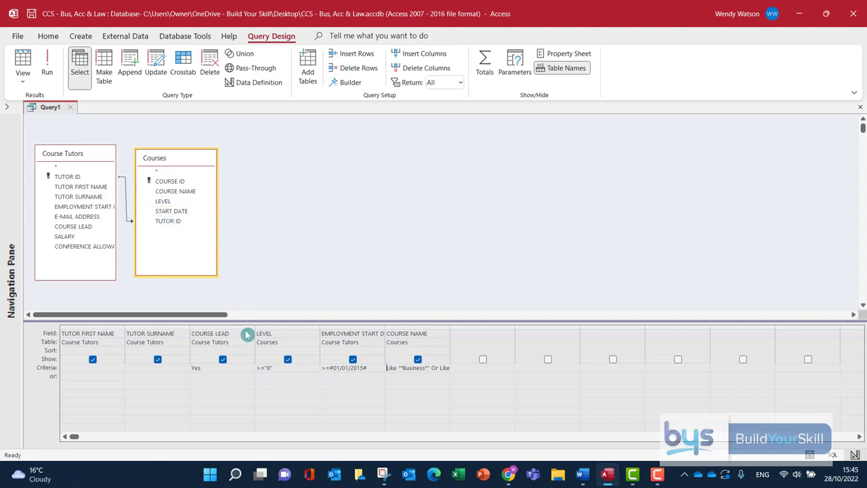
left_click(466, 334)
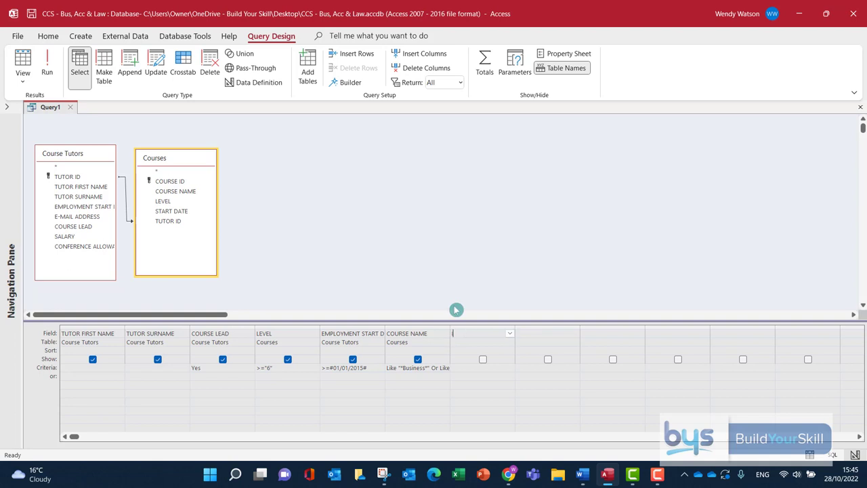
type("INCRE")
type("AS")
type("E")
type("[SALA")
type("RY")
type("]")
type("*1.")
type("05")
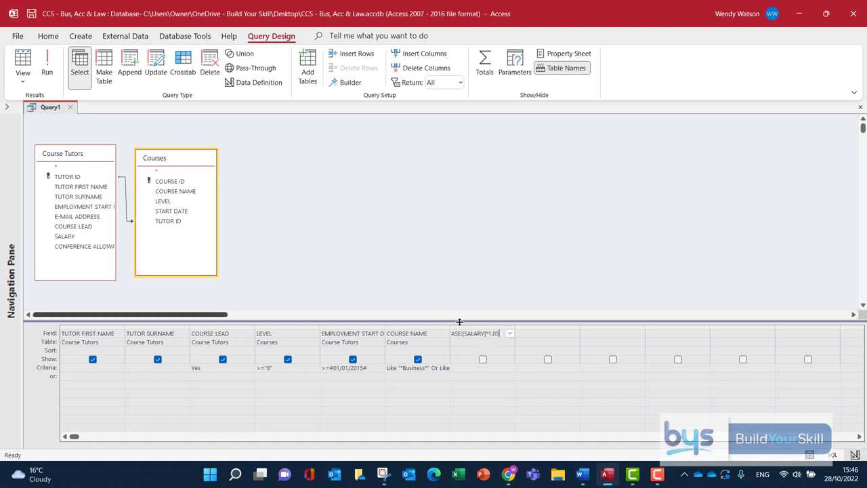
left_click(486, 365)
left_click(483, 360)
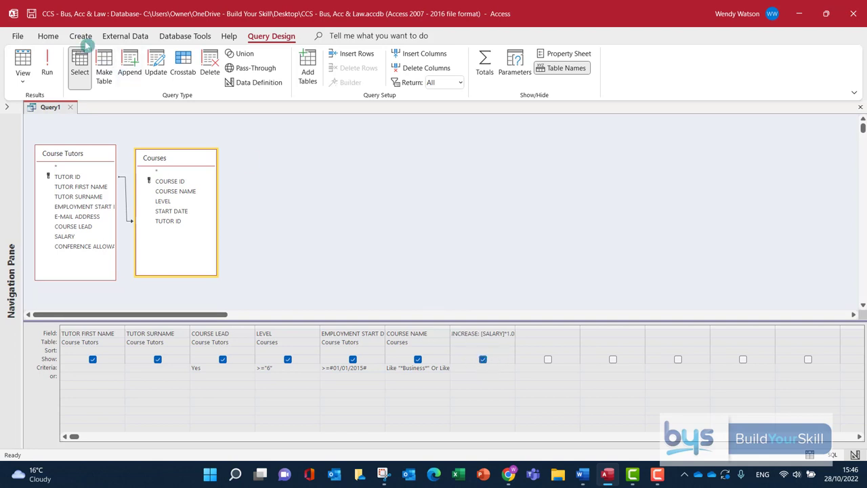
left_click(52, 68)
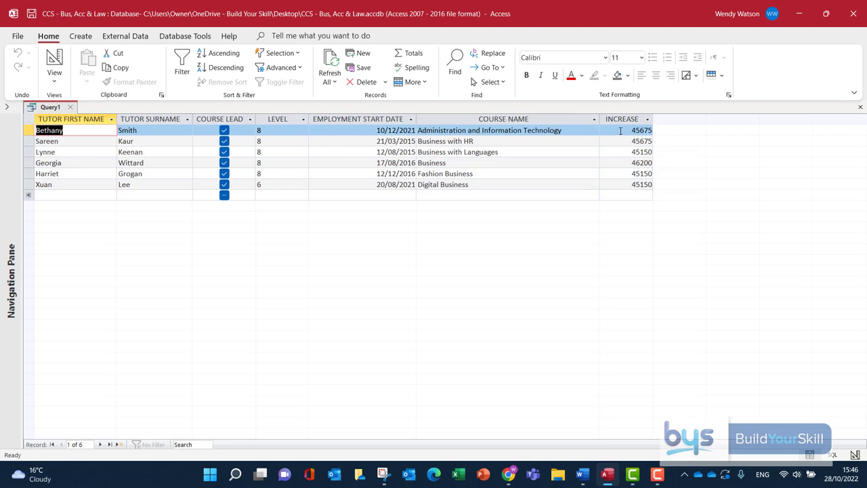
Change the INCREASE expression to [SALARY]*1.05-[SALARY] and rerun to see raises like 2175
left_click(61, 65)
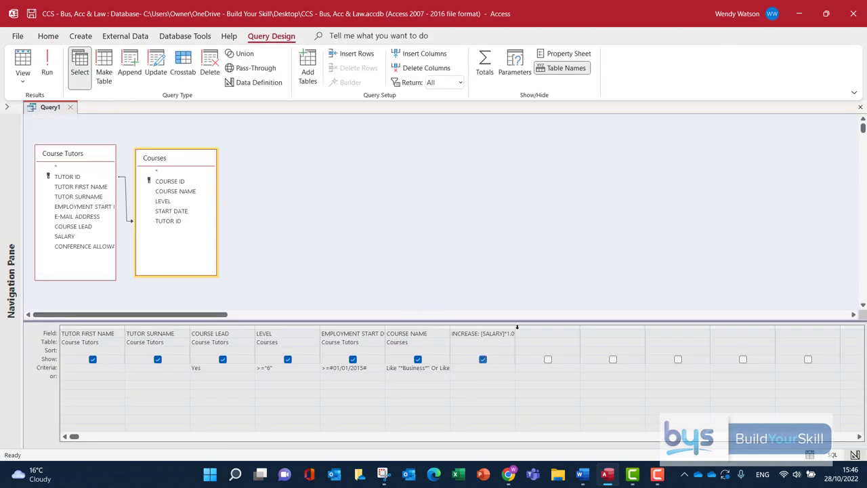
left_click_drag(517, 327, 603, 327)
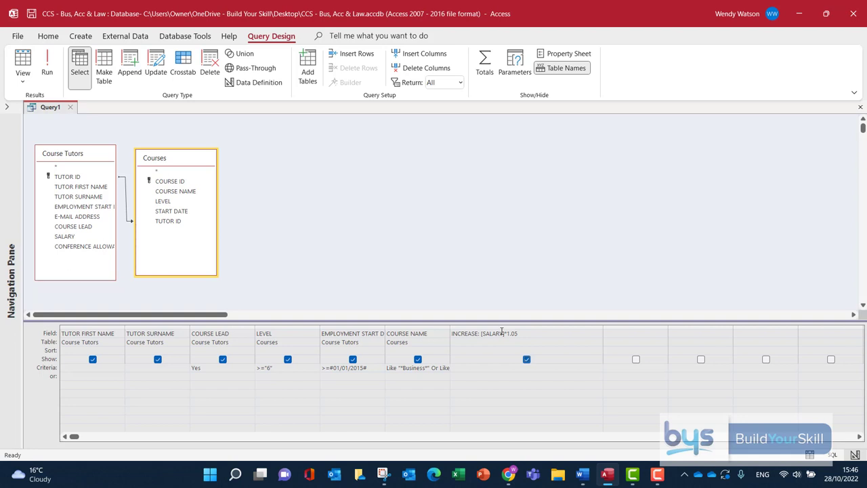
left_click(523, 334)
type("-[SALARY]")
left_click(47, 65)
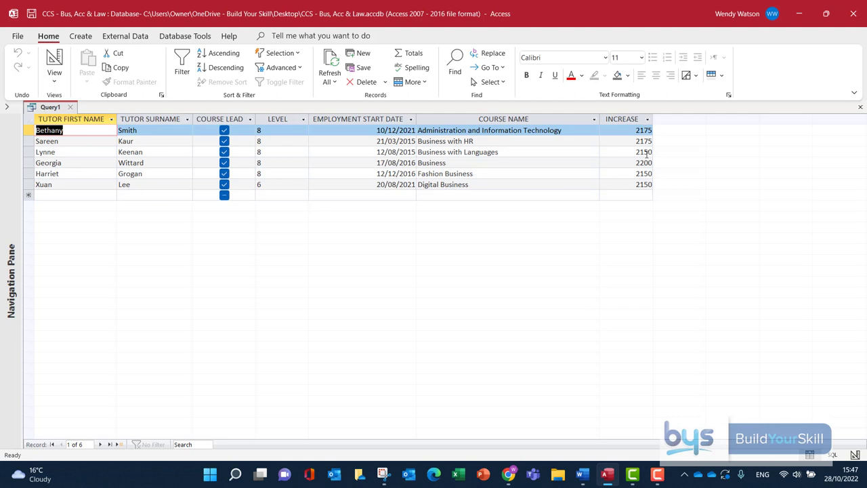
Give the INCREASE field Currency format with Auto decimal places, then run to show £2,175.00-style raises
left_click(54, 64)
left_click(467, 329)
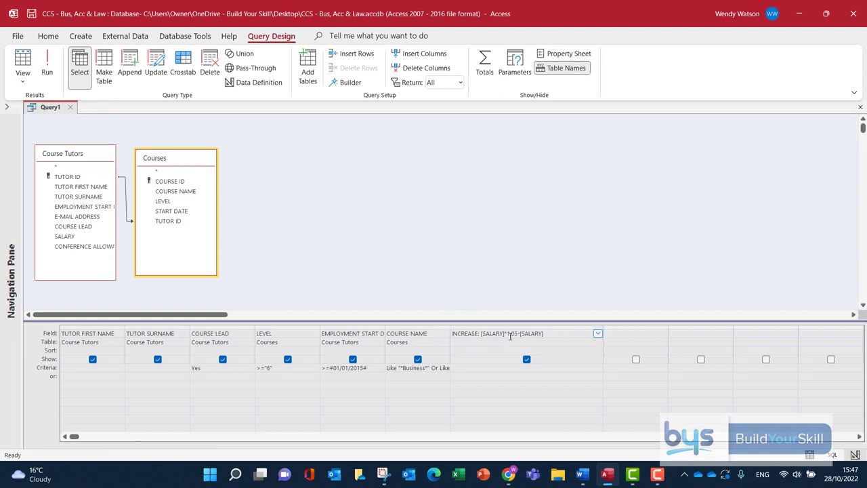
right_click(506, 333)
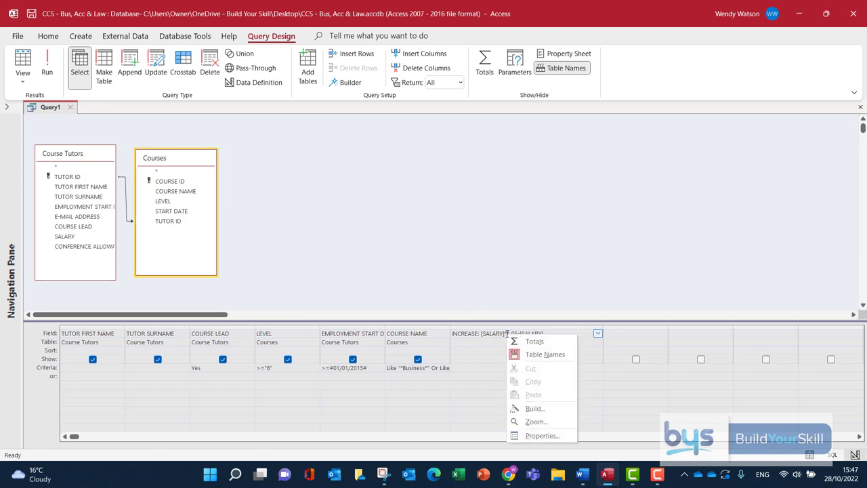
left_click(535, 436)
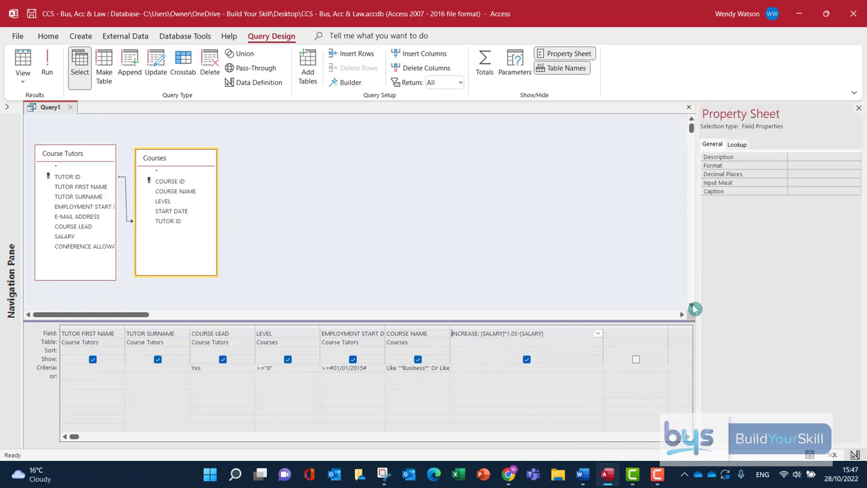
left_click(751, 170)
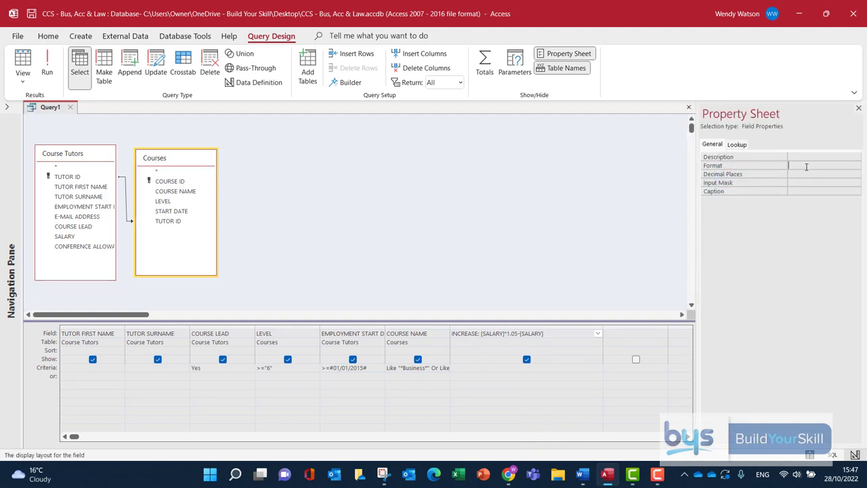
left_click(857, 168)
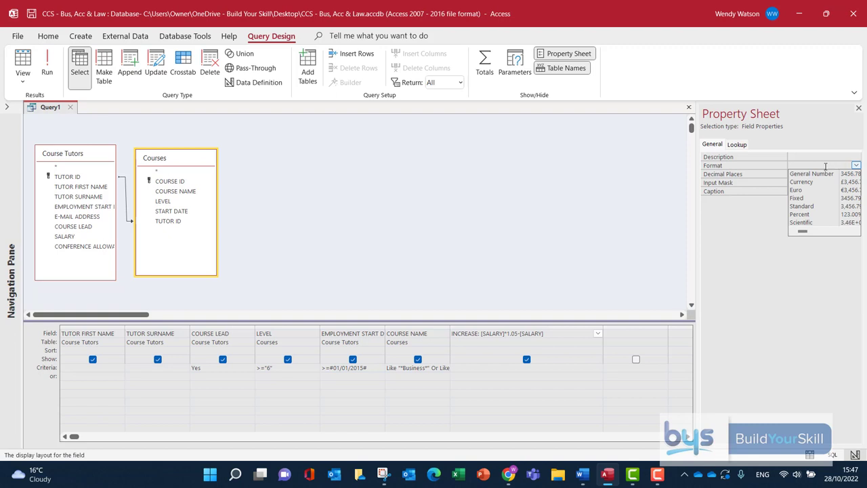
left_click(818, 183)
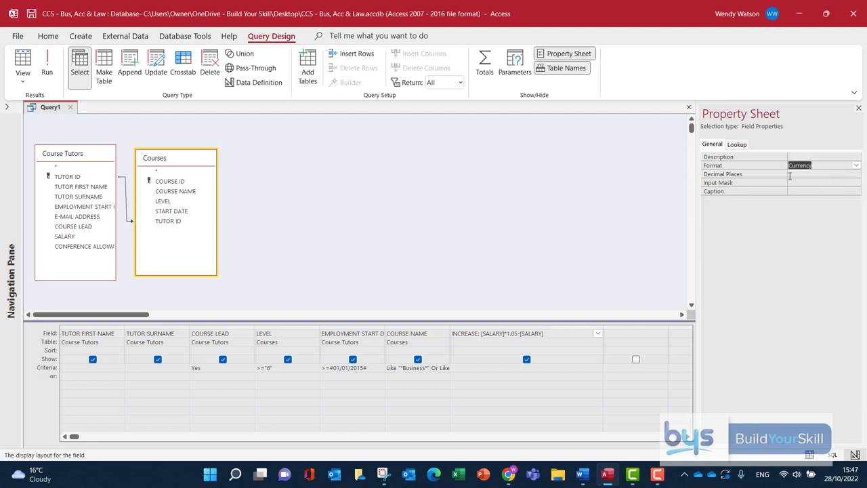
left_click(848, 176)
left_click(856, 174)
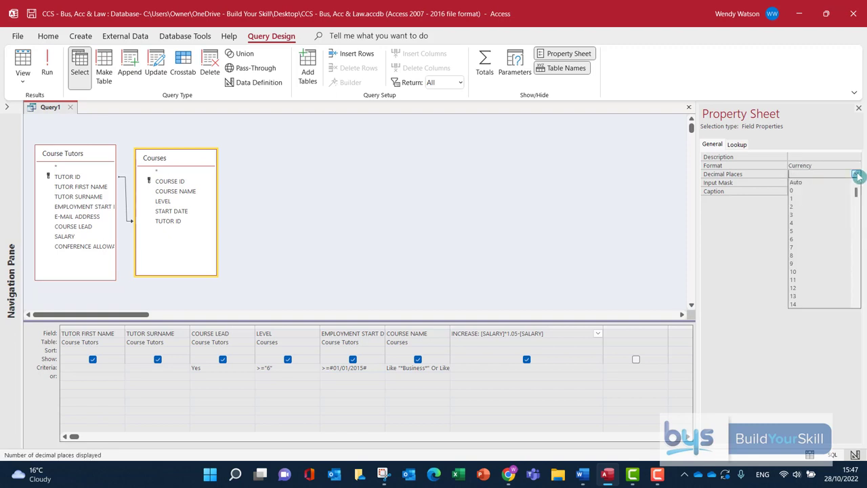
left_click(800, 183)
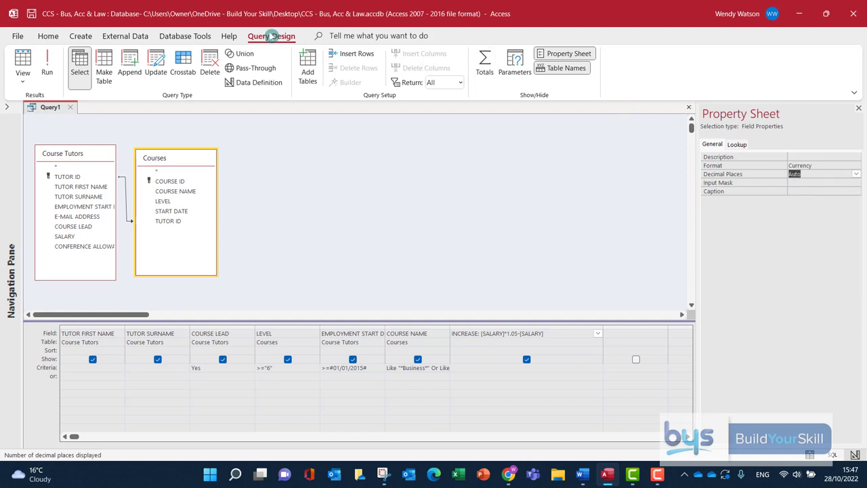
left_click(49, 65)
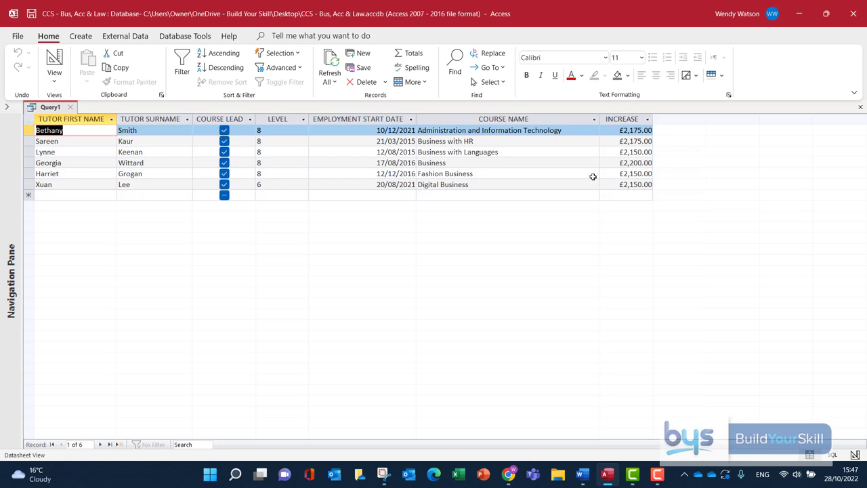
Close the query, saving it as 'Increase', and expand the Navigation Pane
left_click(70, 107)
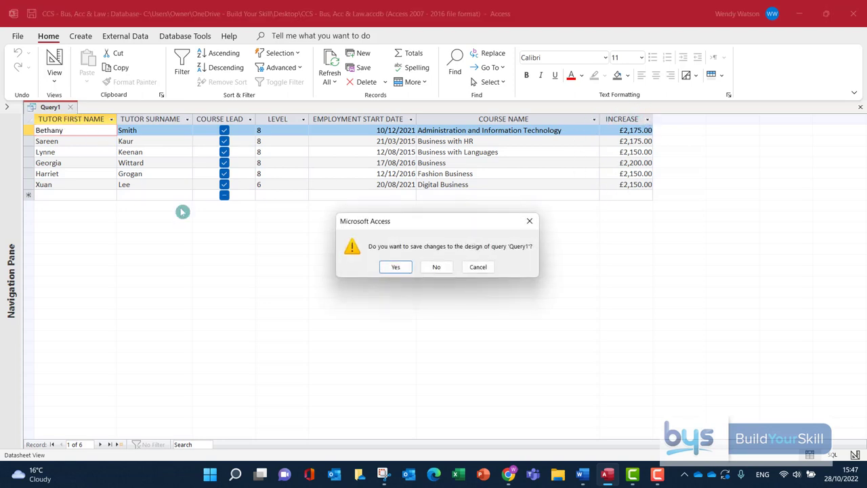
left_click(400, 268)
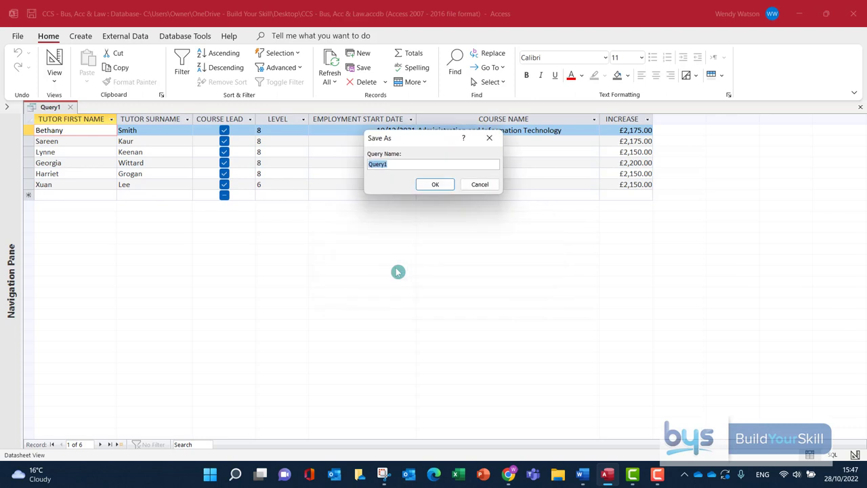
type("Increase")
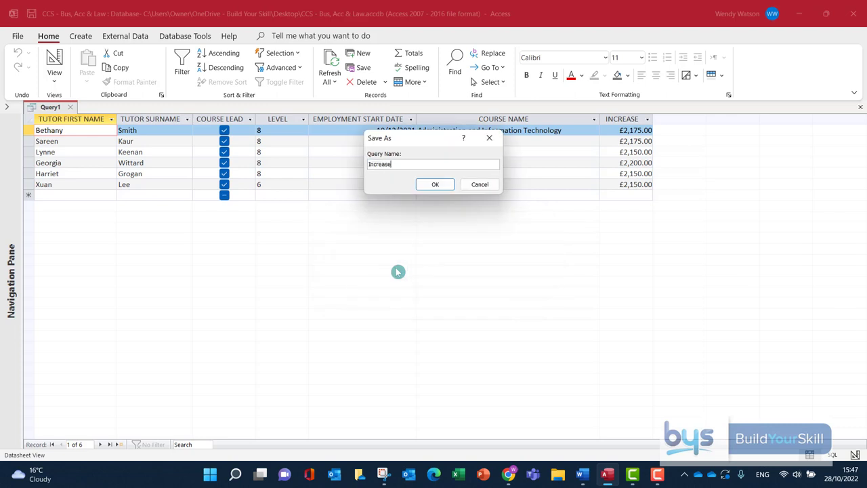
left_click(427, 186)
left_click(7, 106)
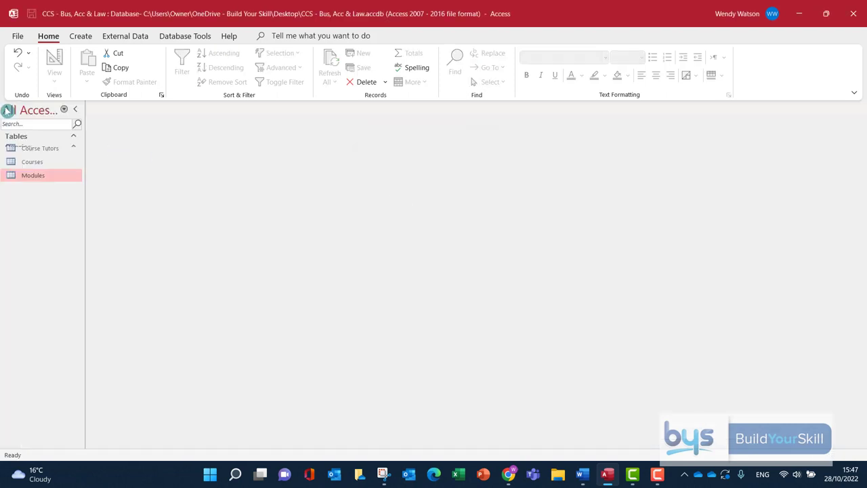